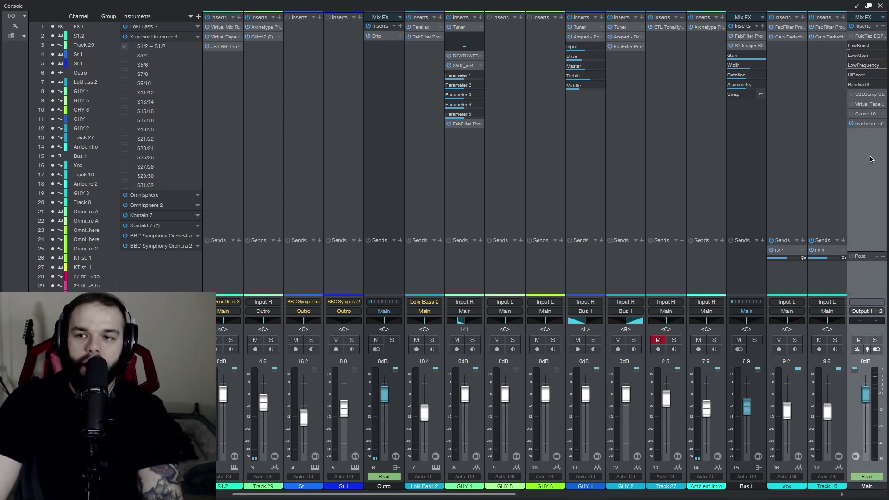
Set the Main bus ReaStream insert to send audio/MIDI to local broadcast
left_click(870, 124)
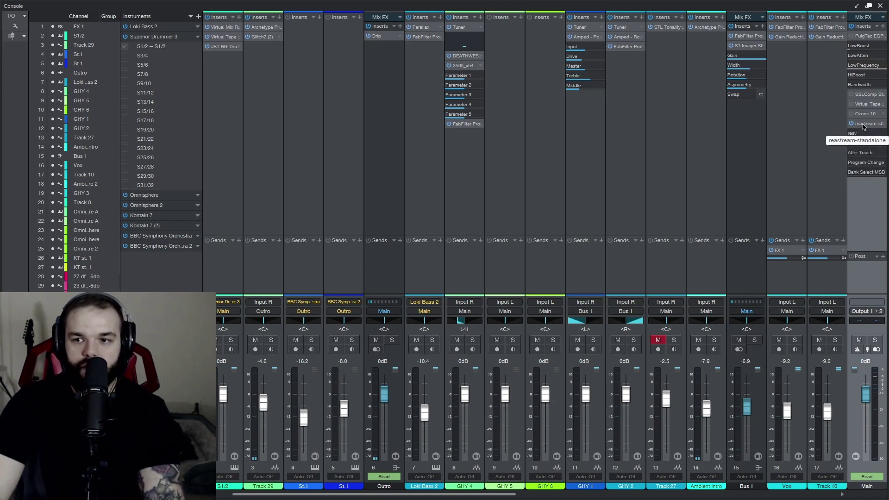
left_click(864, 124)
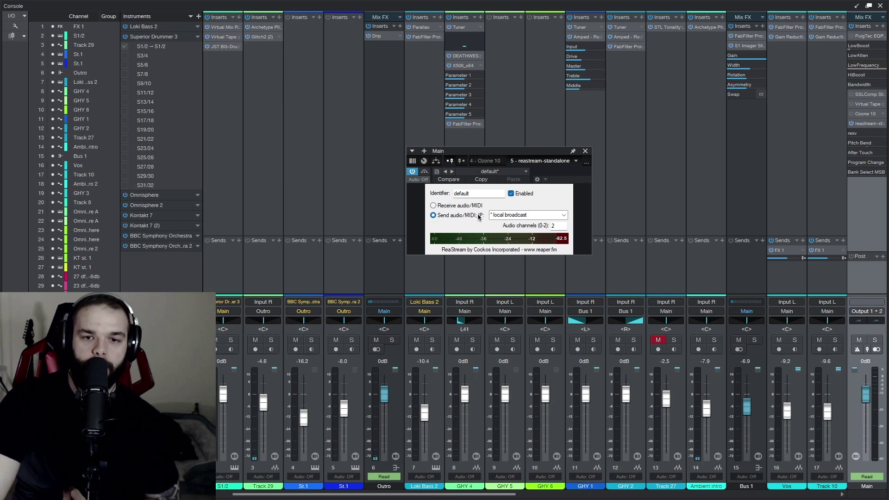
left_click(565, 215)
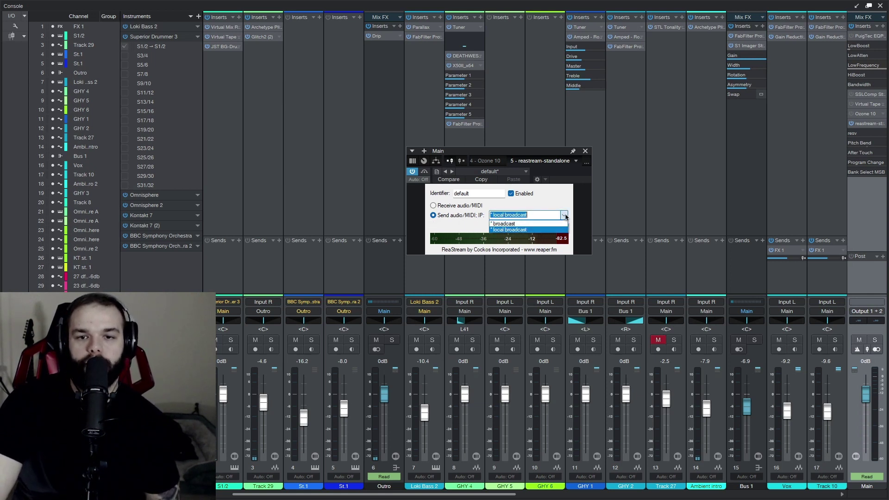
left_click(543, 230)
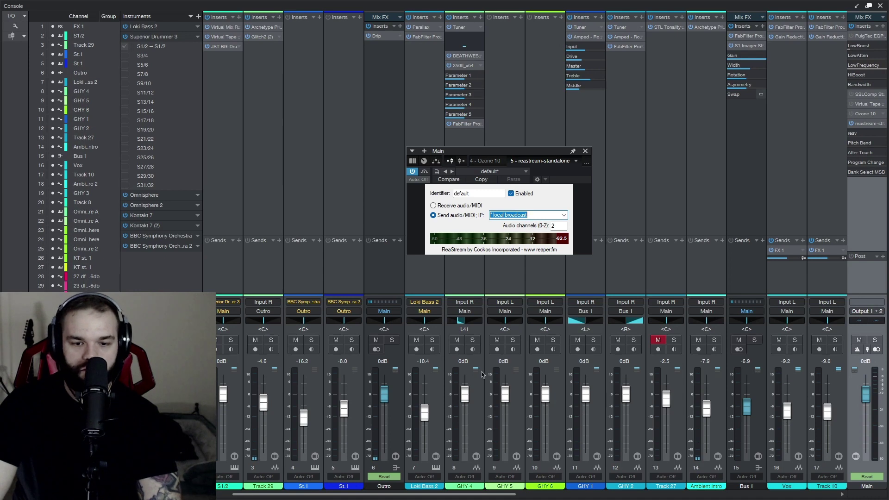
Close the GHY 2 Tuner and Vox Pro-Q 3 windows, and snap Streamlabs Desktop to the right half
left_click(621, 331)
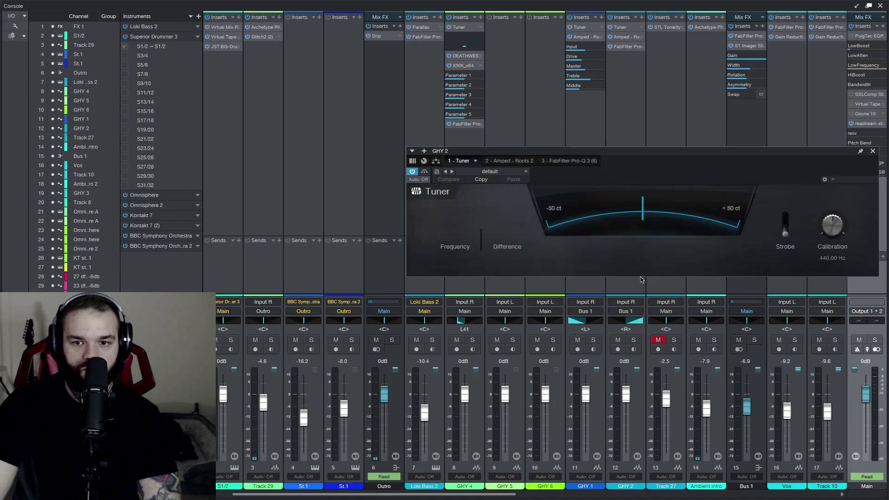
left_click(874, 152)
left_click(867, 124)
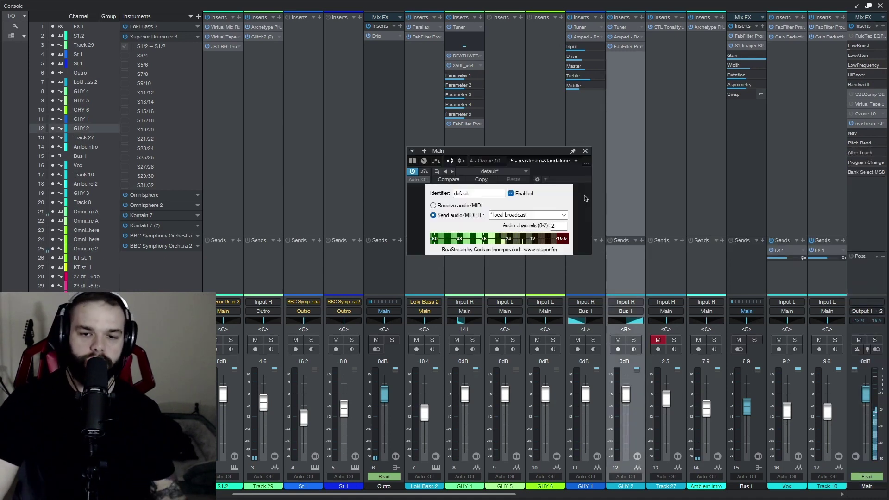
left_click(806, 178)
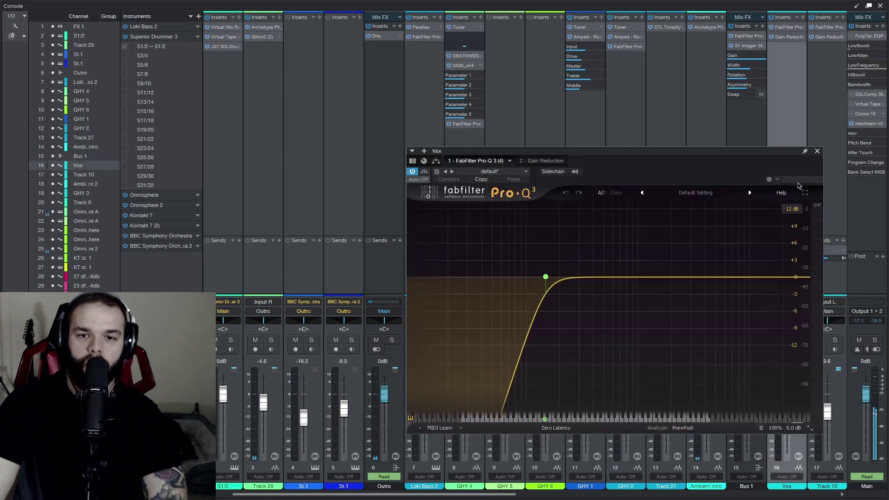
left_click(818, 152)
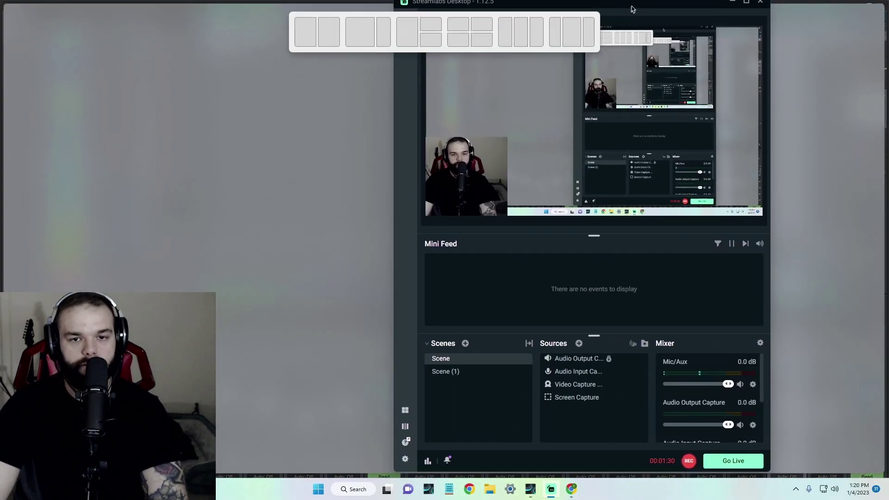
left_click_drag(597, 18, 843, 25)
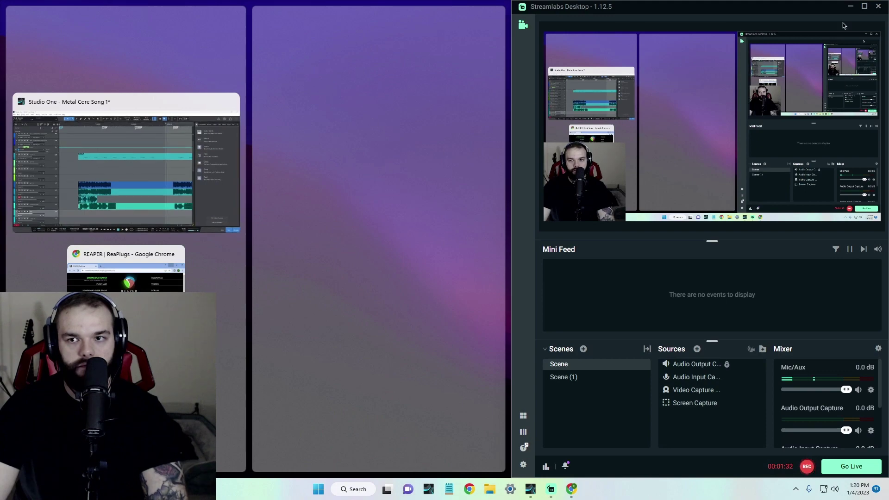
Maximize Streamlabs Desktop, view the cockos.com/reaper/reaplugs page in Chrome, then close Chrome
left_click(865, 6)
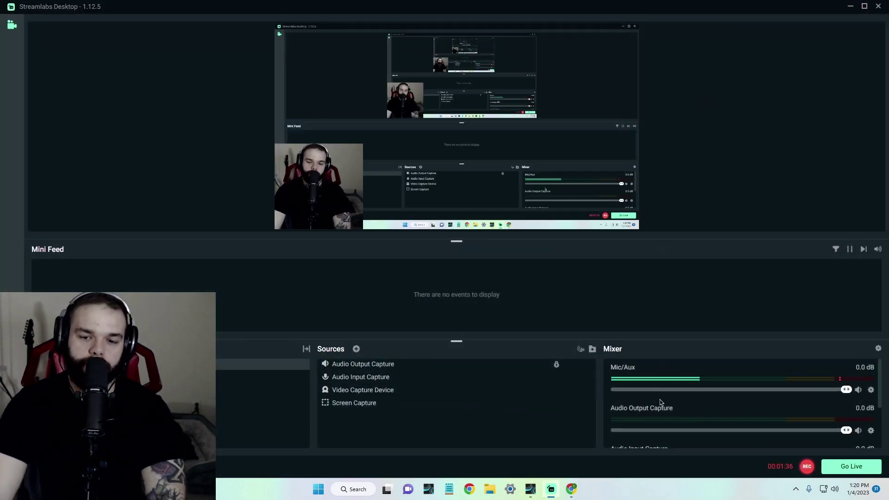
left_click(574, 433)
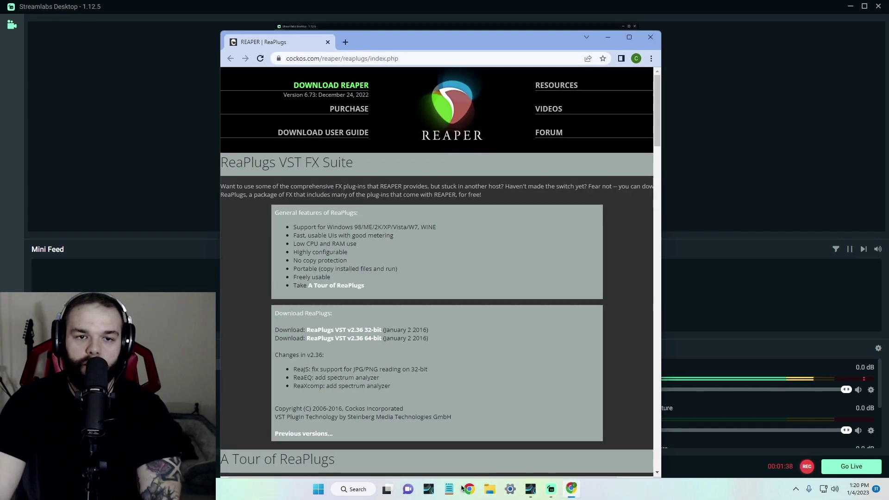
left_click(395, 59)
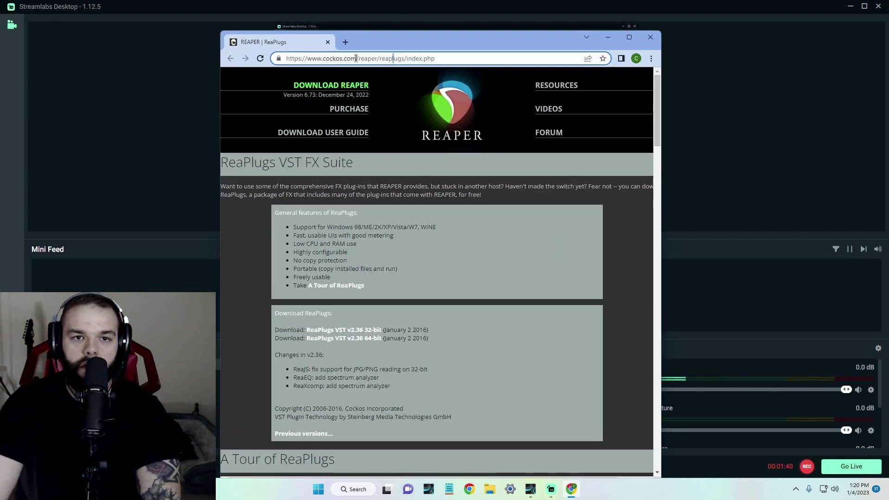
left_click(468, 25)
left_click(571, 489)
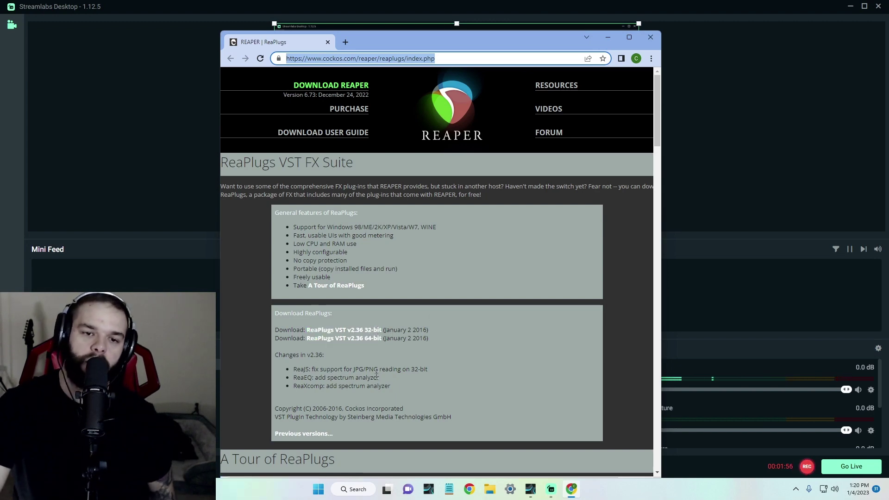
left_click(651, 38)
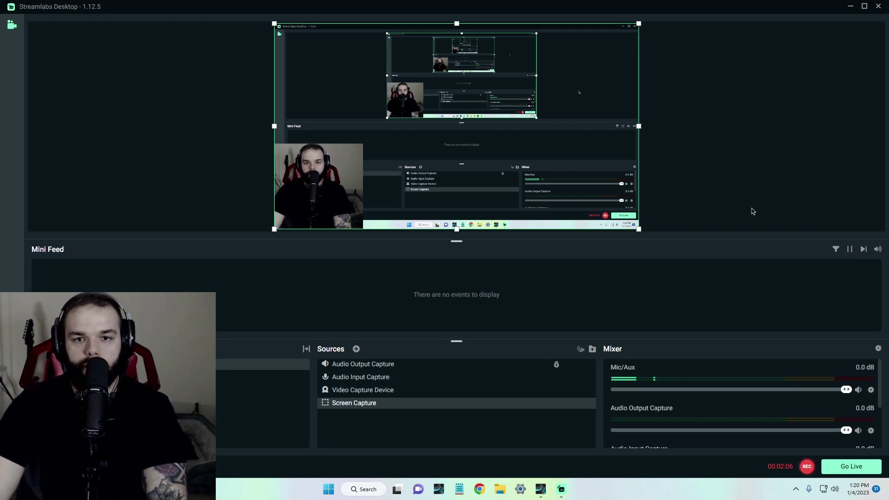
Open Edit Filters for Audio Input Capture, showing its VST 2.x Plugin filter with reastream-standalone.dll
scroll(818, 404, "down", 1)
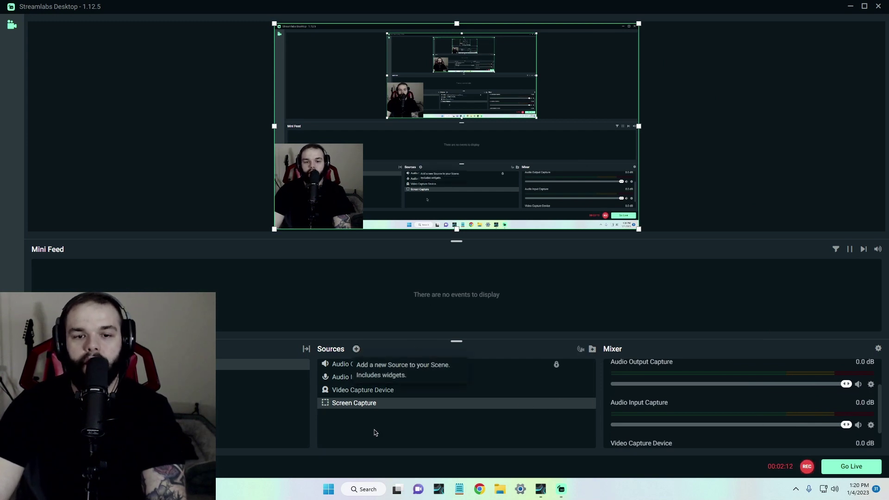
left_click(357, 349)
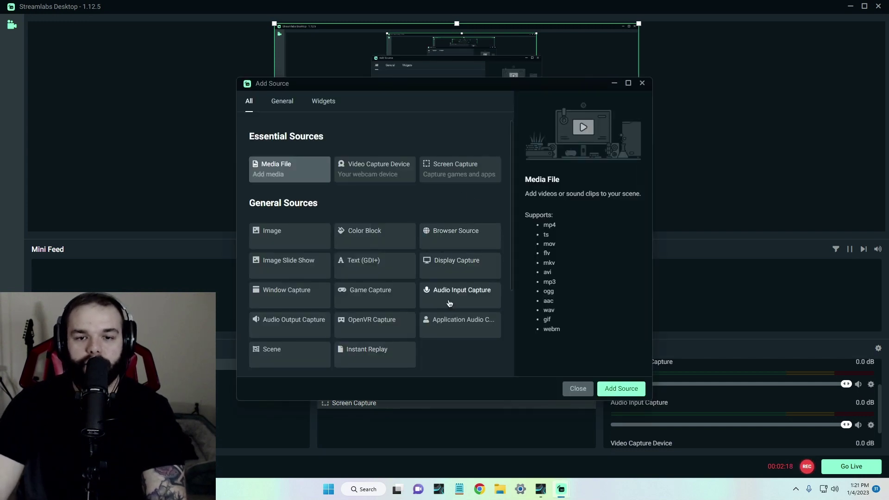
left_click(586, 390)
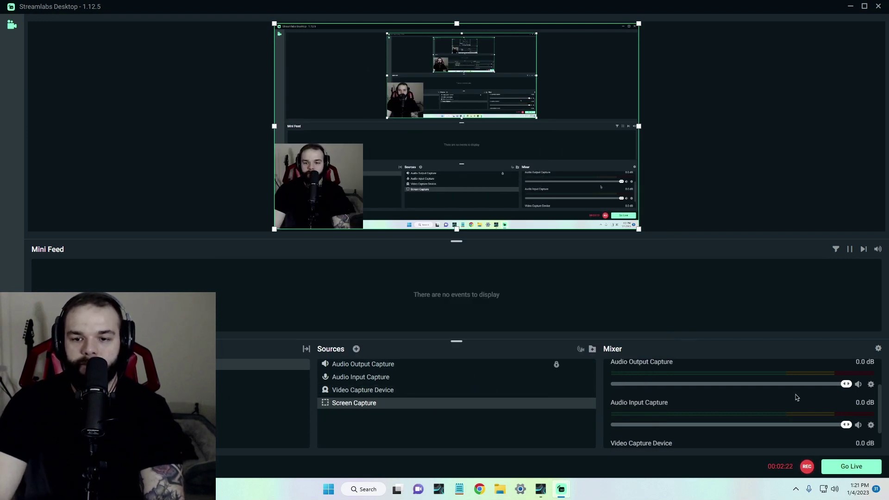
scroll(803, 394, "down", 1)
scroll(803, 394, "up", 3)
scroll(801, 399, "down", 3)
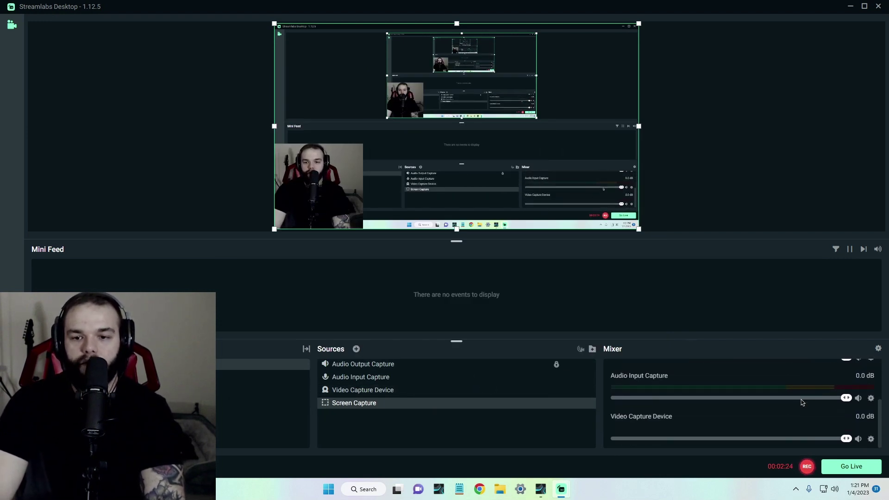
left_click(872, 399)
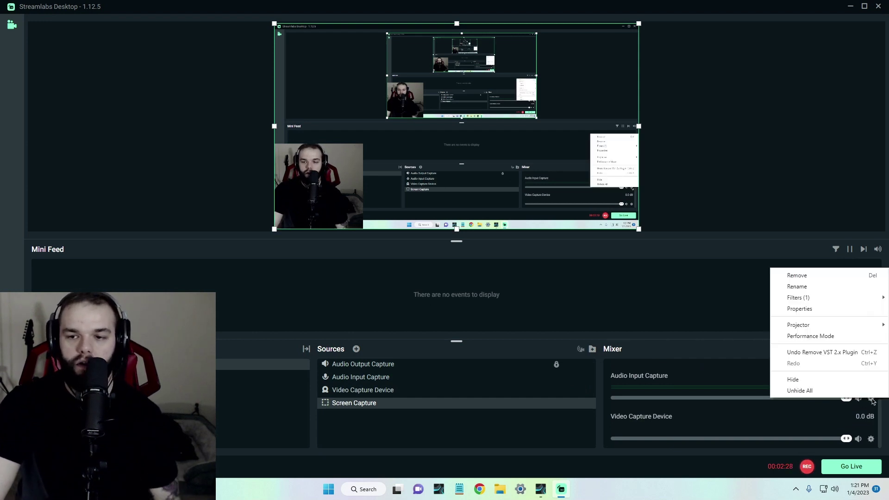
mouse_move(787, 298)
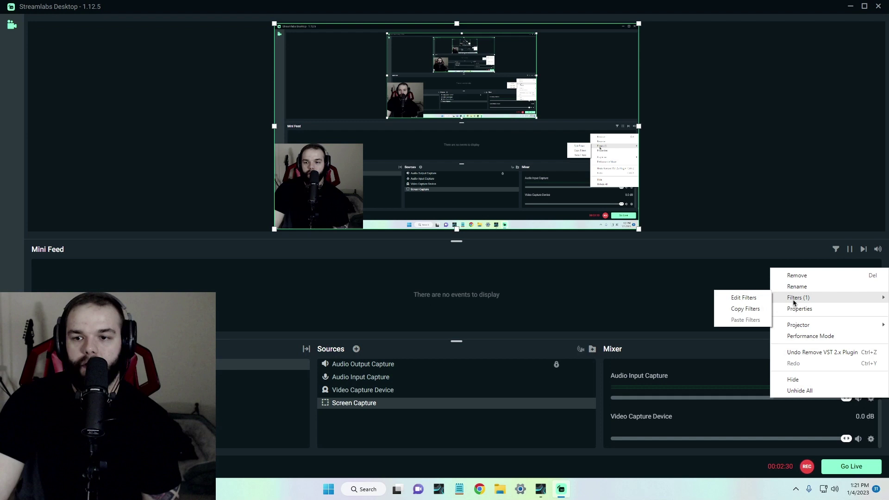
left_click(744, 297)
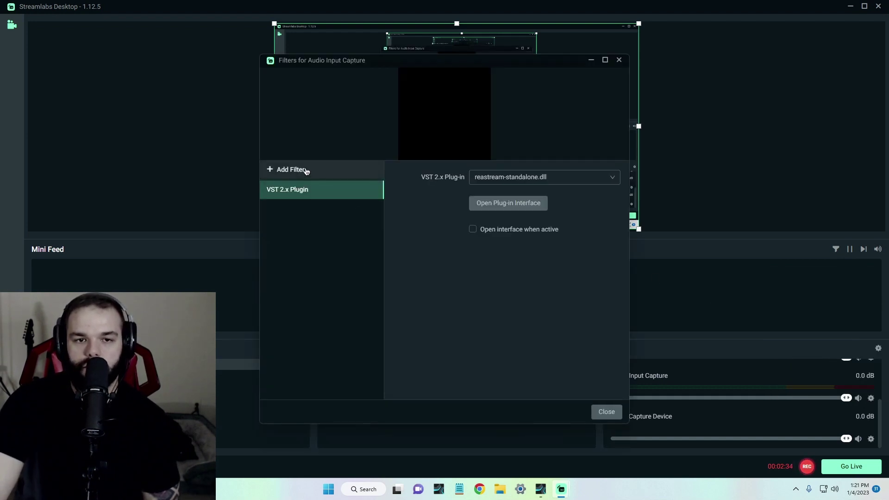
left_click(291, 170)
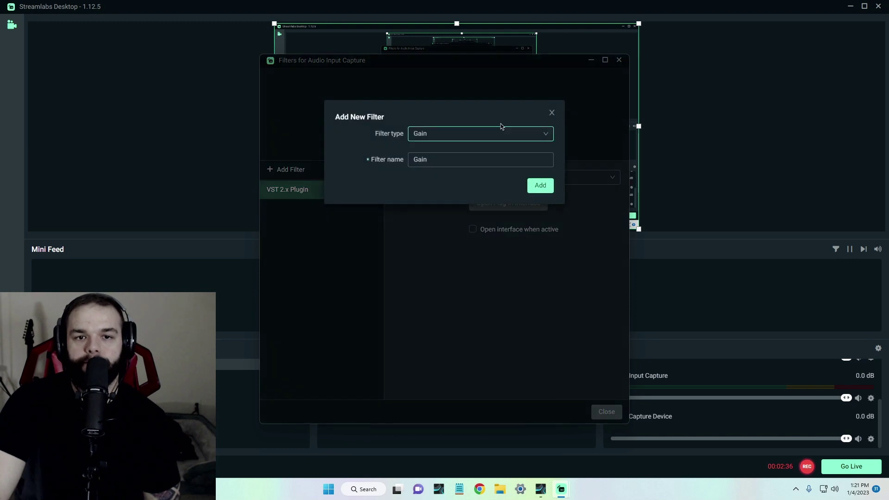
left_click(475, 136)
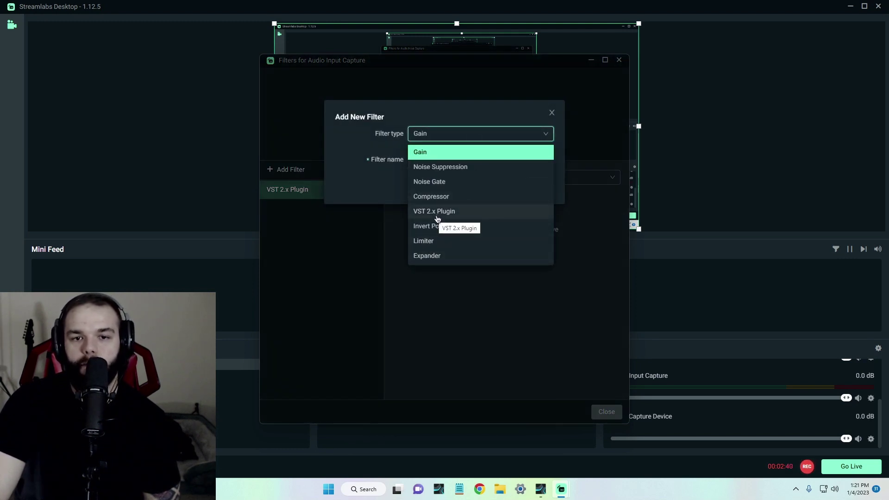
left_click(552, 113)
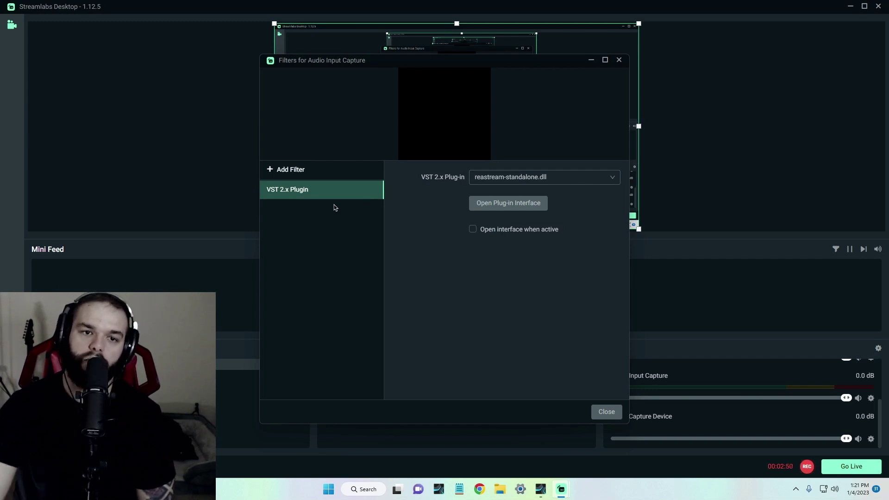
left_click(516, 181)
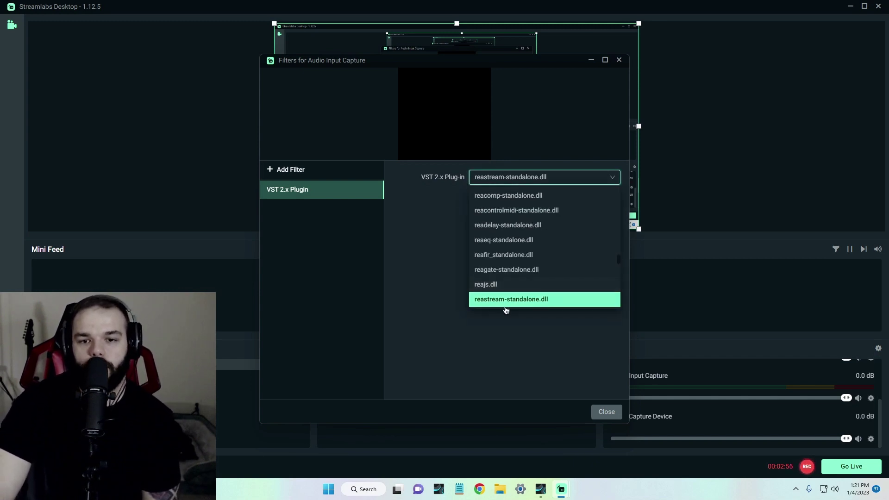
left_click(502, 375)
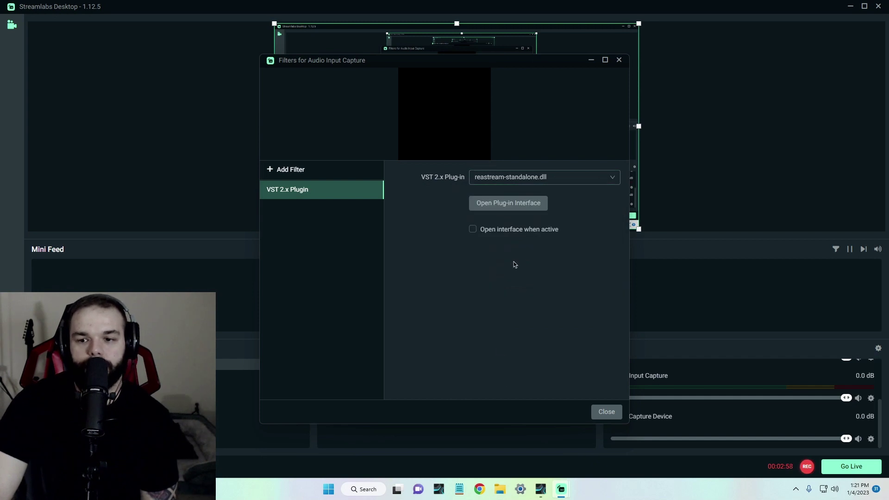
Open the ReaStream filter interface, center its window, then open Studio One's Main bus ReaStream insert
left_click(508, 203)
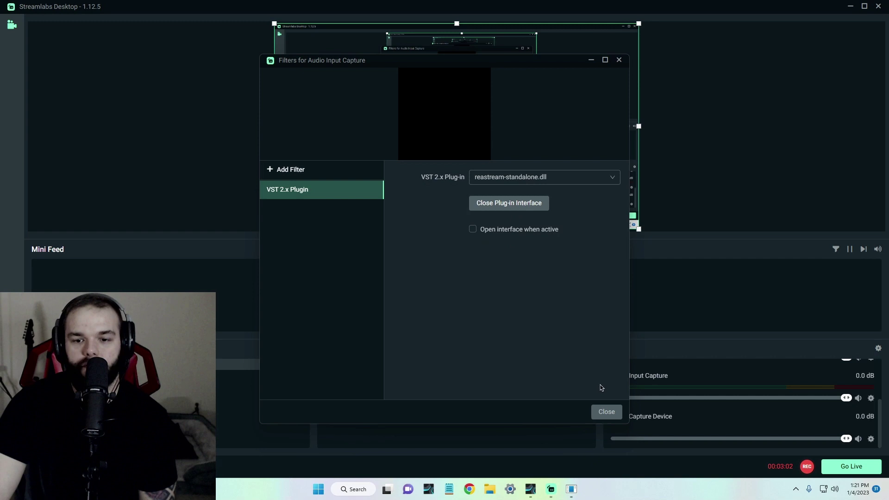
left_click(573, 489)
left_click_drag(61, 10, 450, 234)
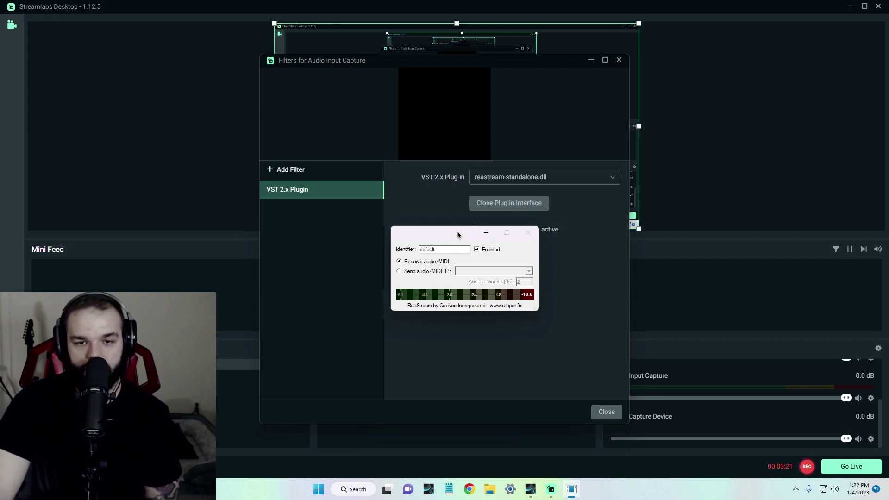
left_click_drag(457, 236, 452, 216)
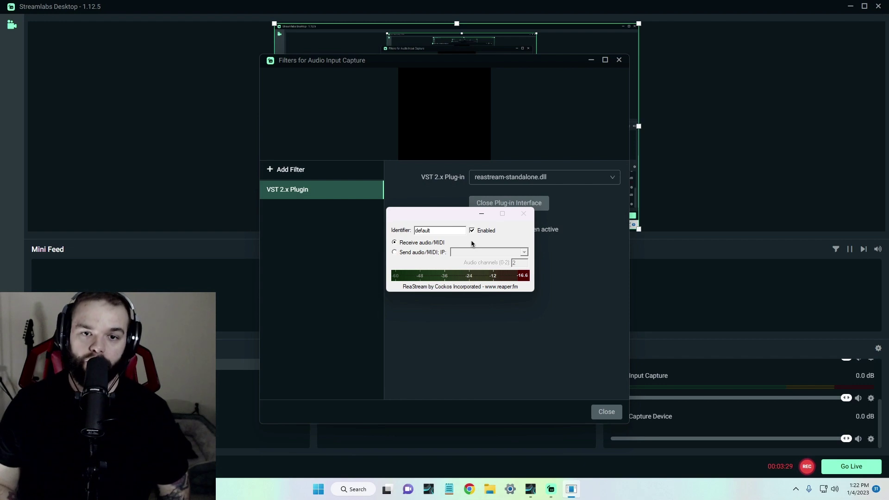
left_click(530, 490)
left_click(870, 124)
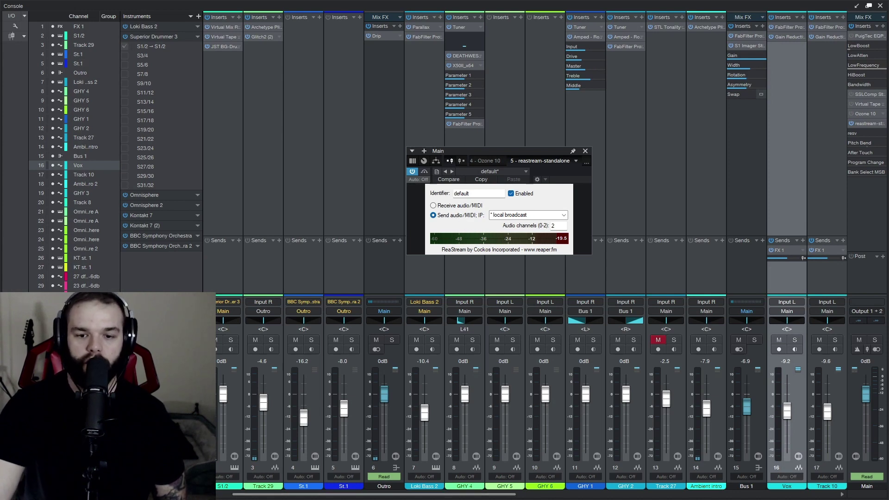
Compare the Streamlabs ReaStream receiver (identifier default) with Studio One's Main bus ReaStream sender
key("alt+Tab")
key("alt+Tab")
key("alt+Tab")
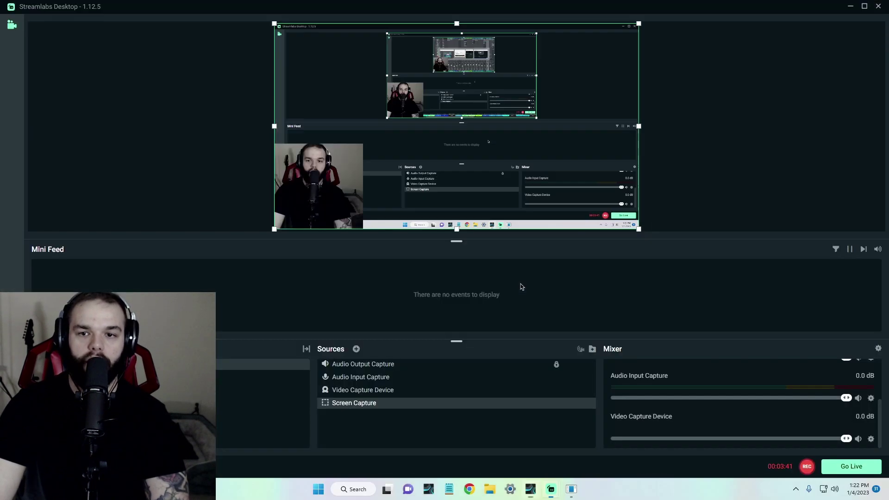
left_click(571, 490)
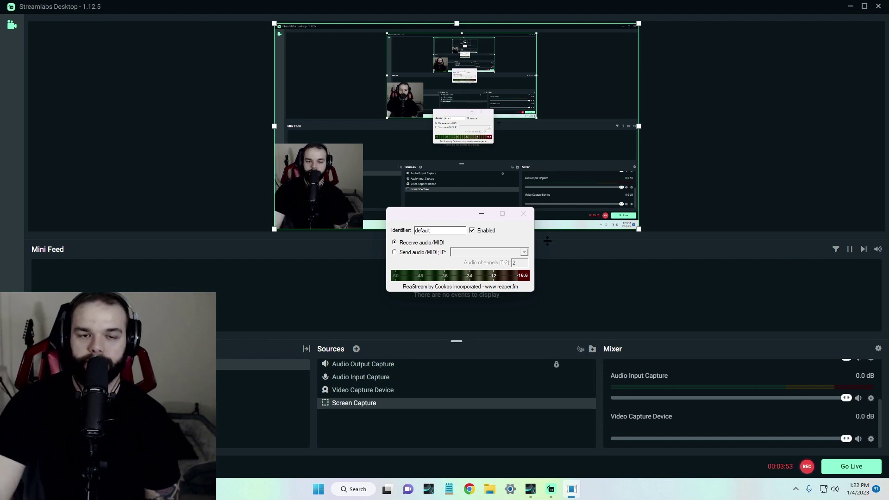
left_click_drag(454, 214, 389, 176)
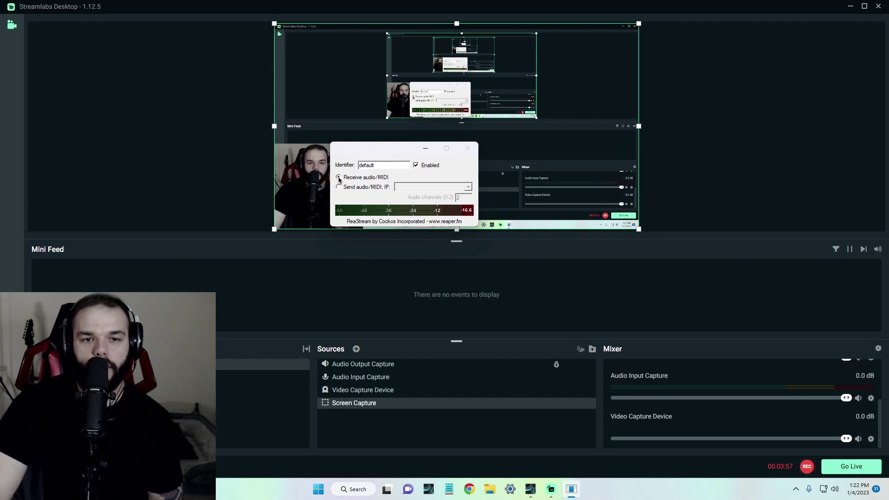
left_click(536, 494)
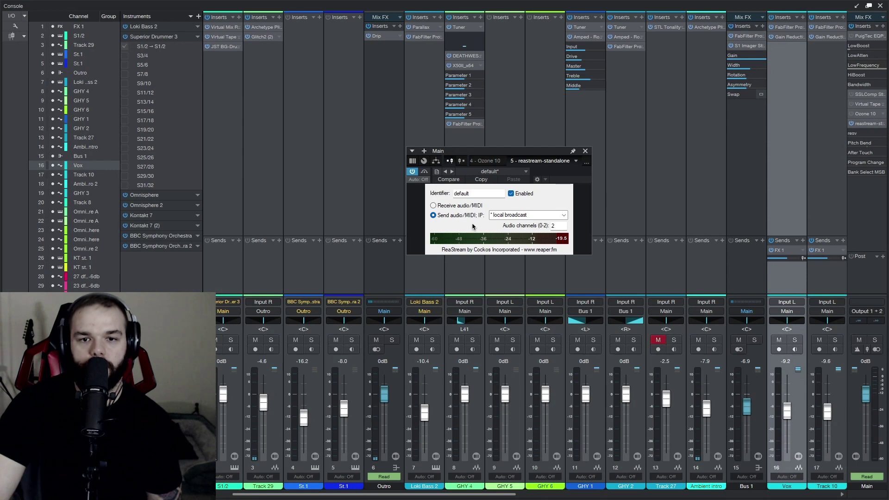
key("alt+Tab")
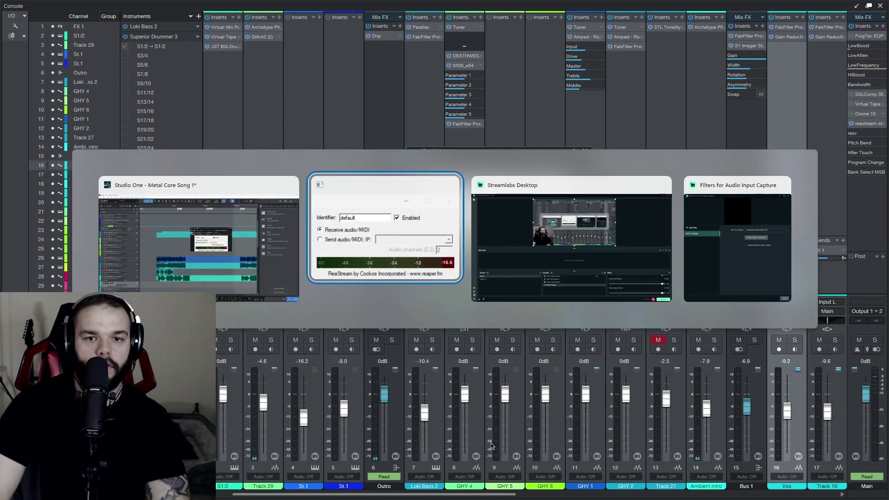
mouse_move(533, 492)
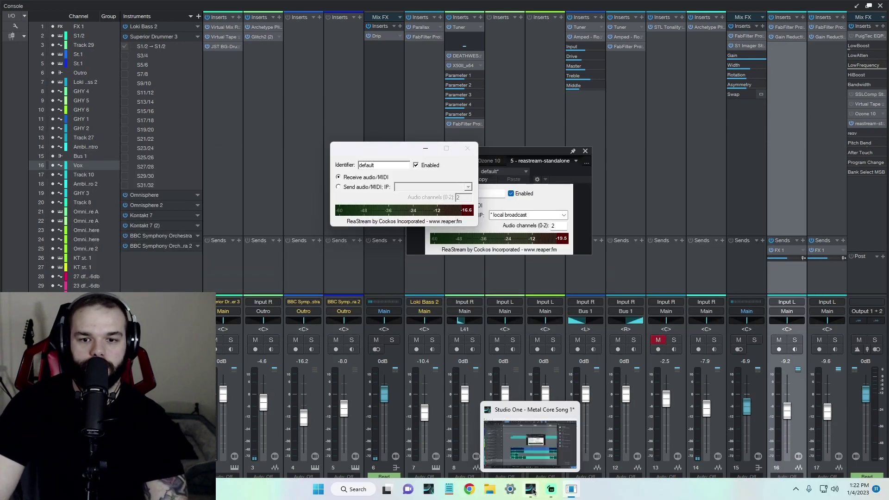
key("alt+Tab")
key("alt+Tab")
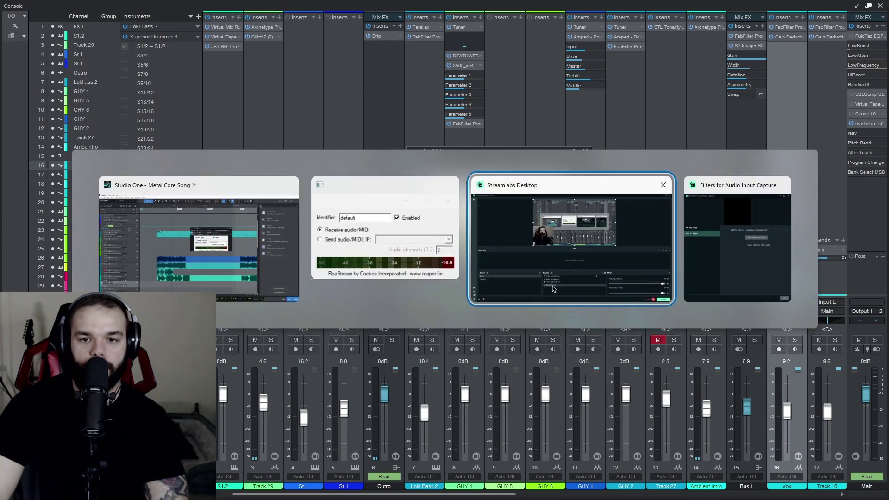
left_click(555, 289)
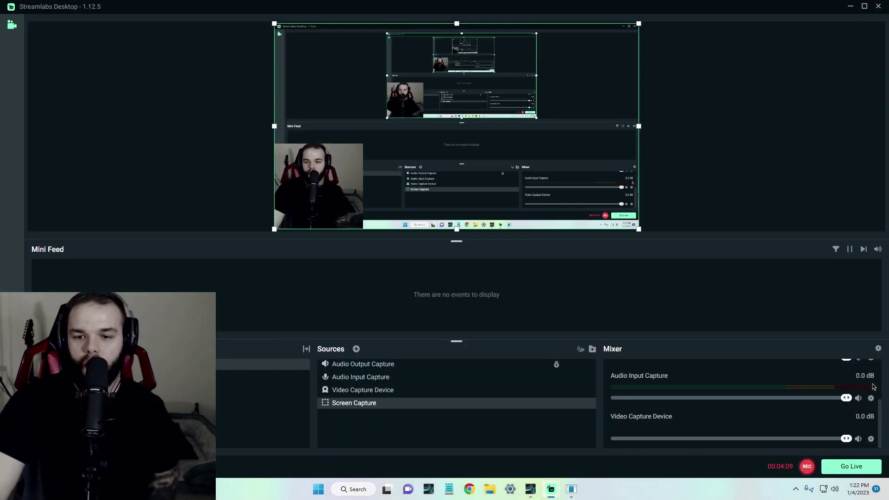
scroll(829, 416, "up", 1)
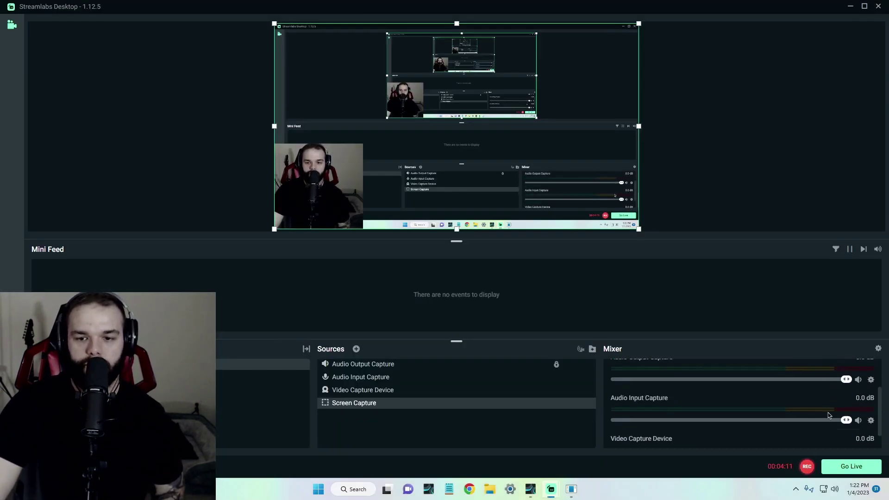
scroll(830, 414, "up", 2)
scroll(829, 412, "down", 3)
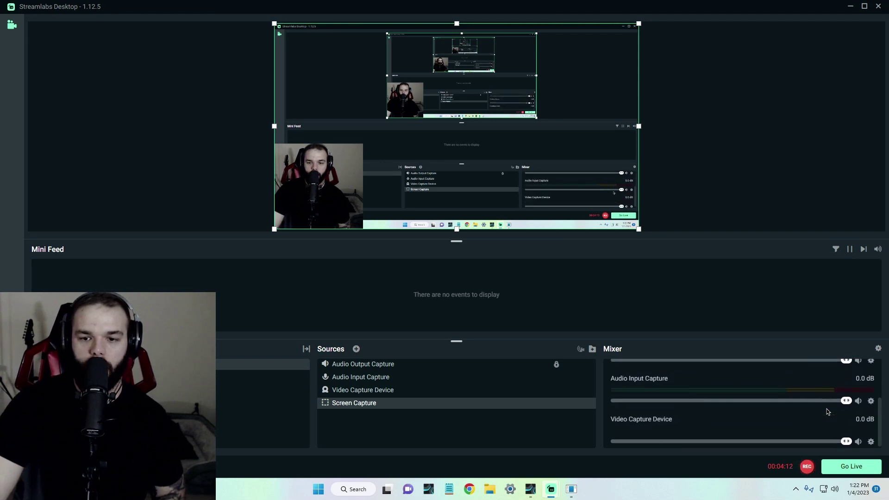
left_click(872, 399)
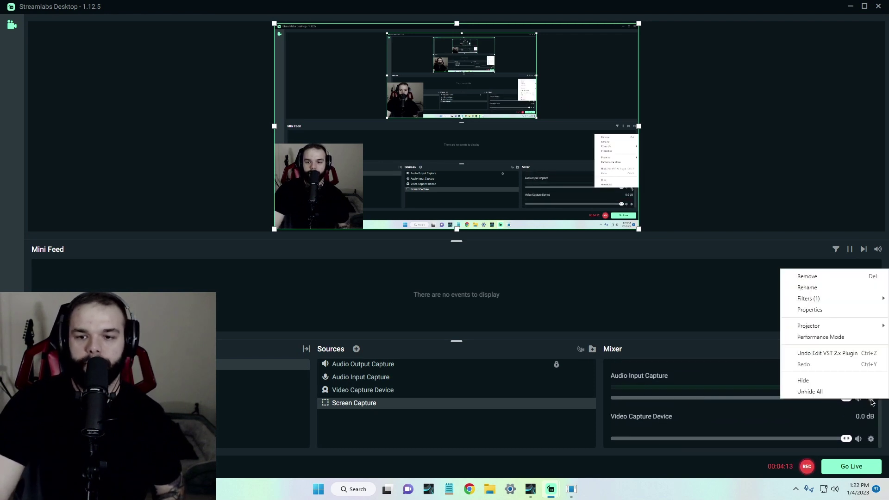
left_click(831, 311)
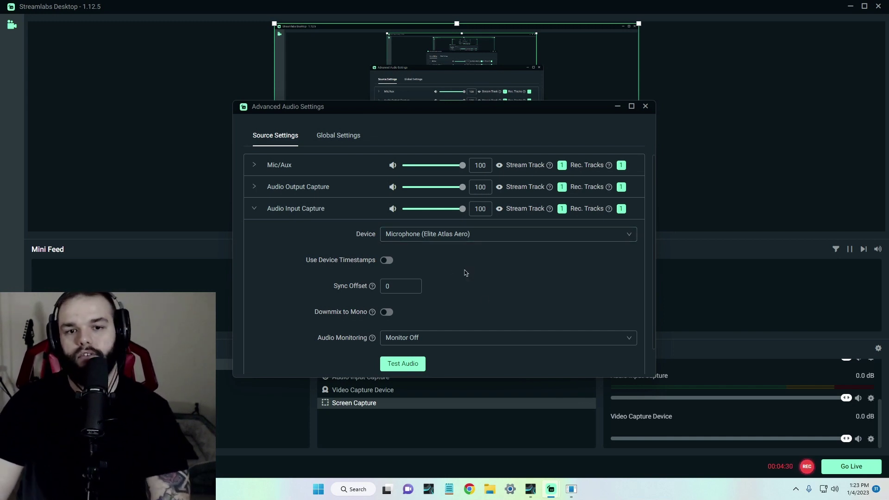
left_click(462, 239)
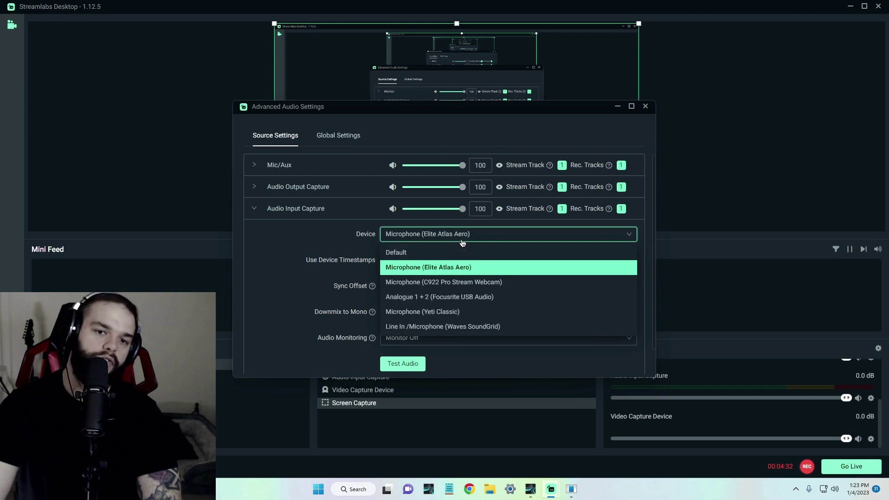
left_click(465, 239)
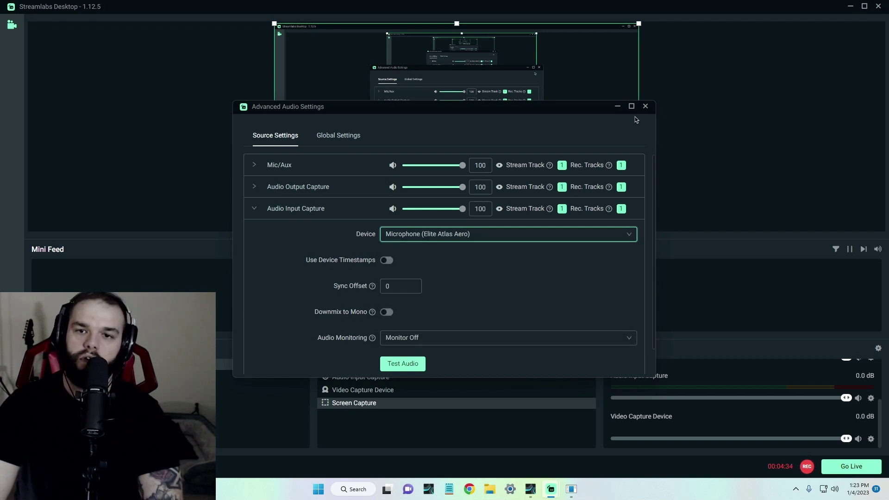
left_click(646, 107)
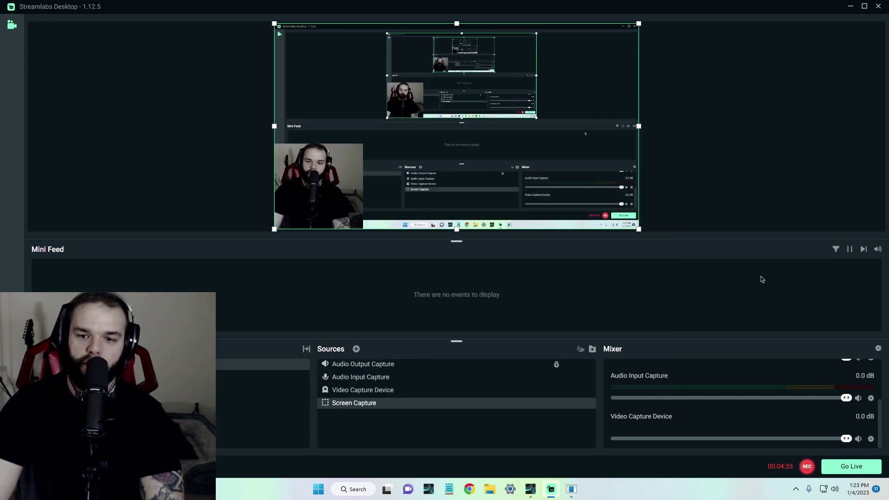
Reopen and close Advanced Audio Settings for Audio Input Capture
left_click(871, 398)
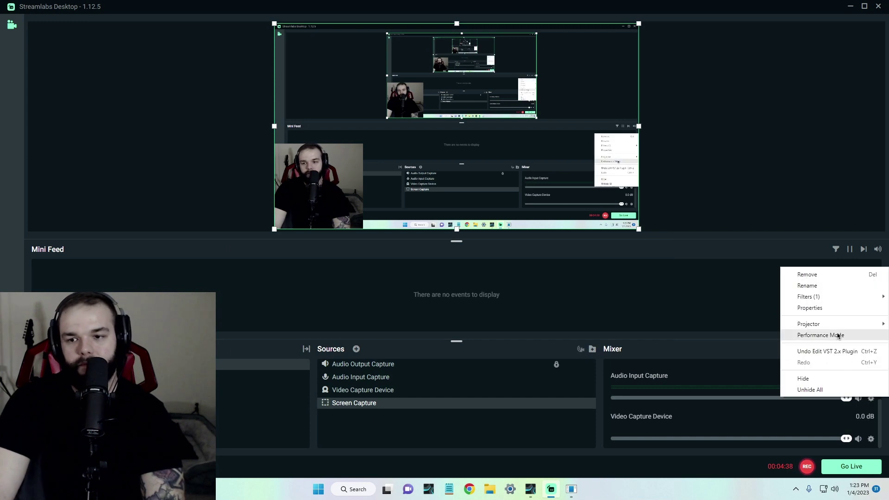
left_click(810, 308)
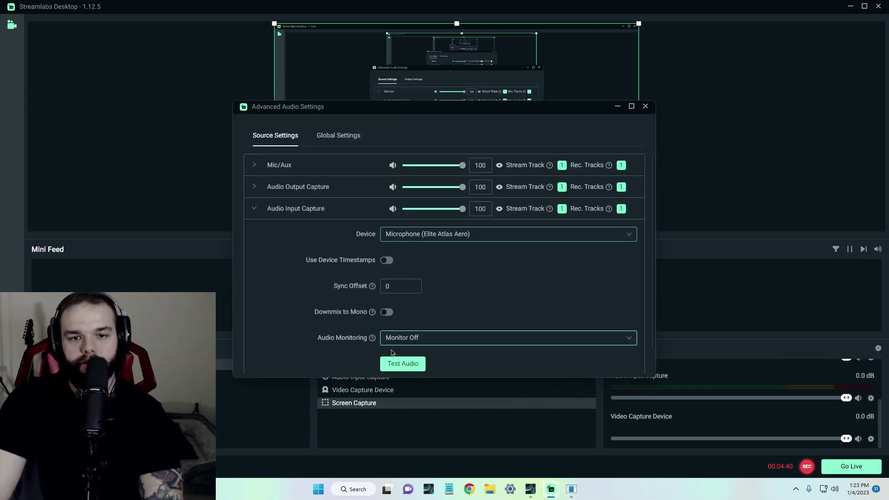
left_click(645, 107)
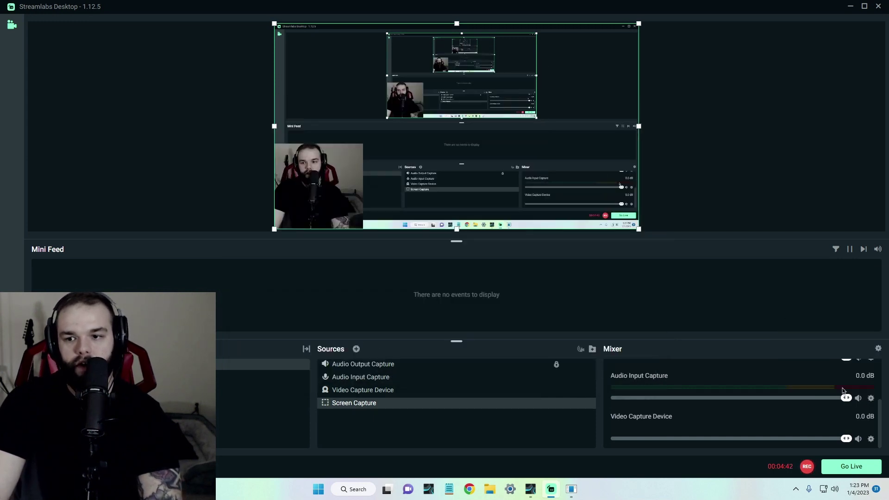
Open Audio Input Capture's Filters and bring up the ReaStream plugin interface
left_click(872, 398)
mouse_move(835, 299)
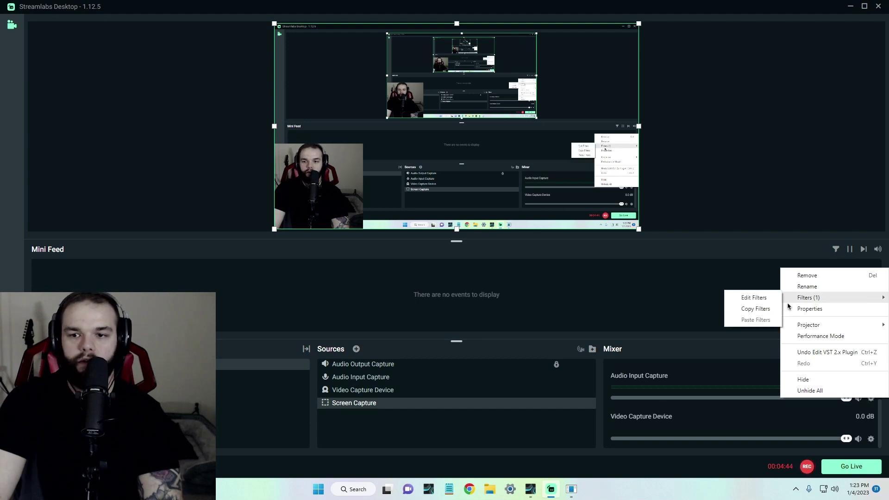
left_click(750, 301)
left_click(507, 204)
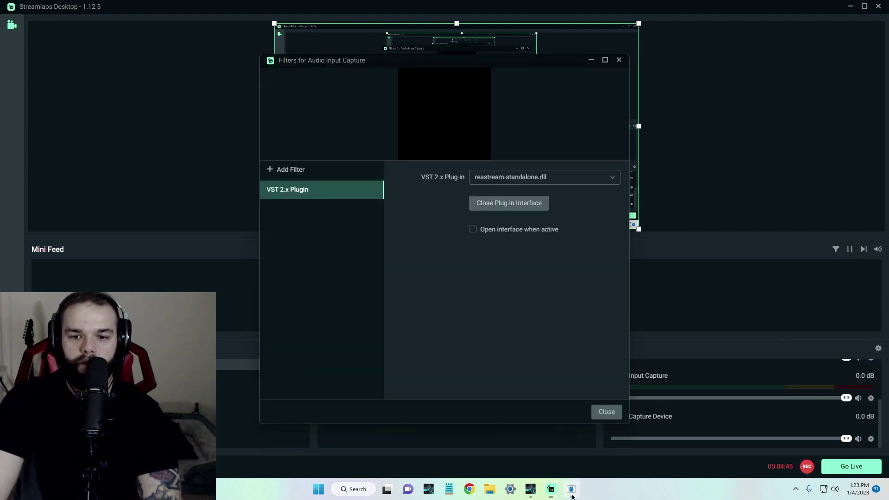
Select the St.1 channel in Studio One and reopen the Main bus ReaStream sender, now showing signal
mouse_move(533, 489)
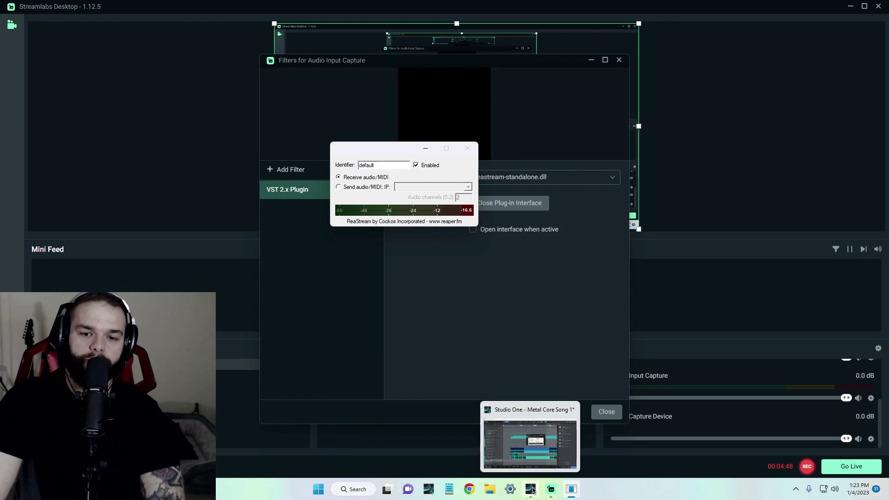
left_click(533, 490)
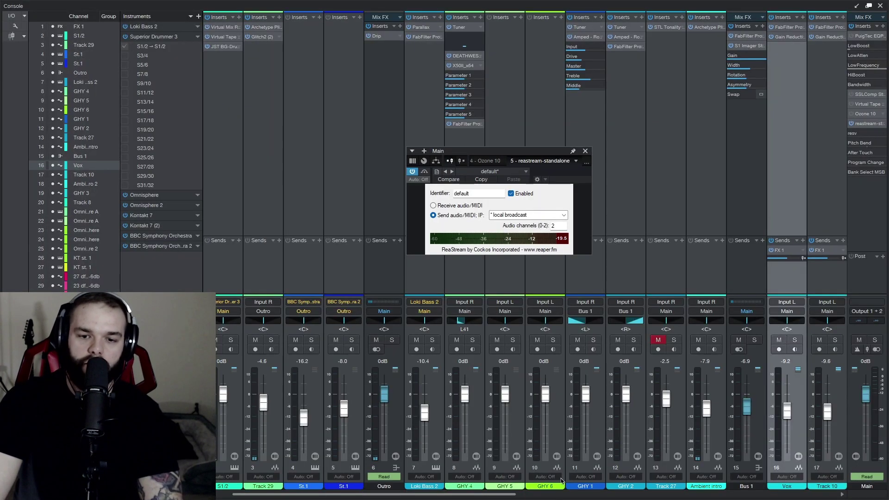
left_click(295, 175)
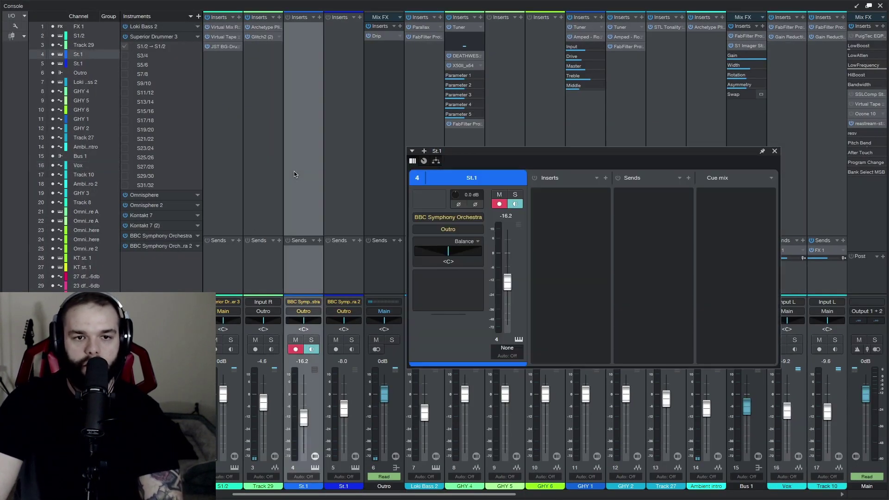
left_click(869, 124)
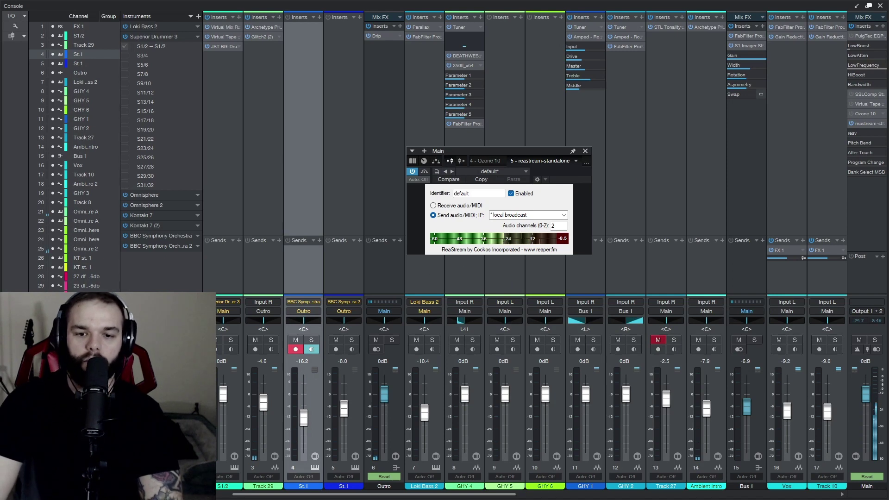
key("alt+Tab")
key("alt+Tab")
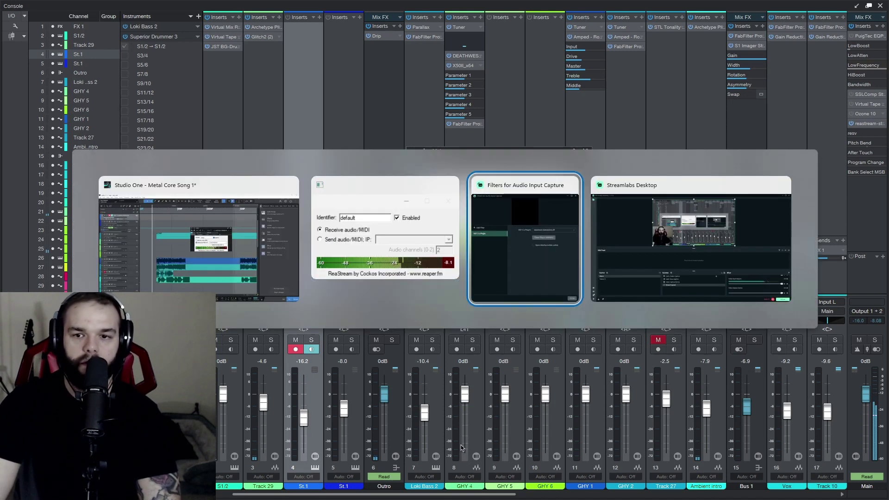
key("alt+Tab")
Move the Streamlabs ReaStream receiver window right to confirm live audio, then return to Studio One
left_click(563, 482)
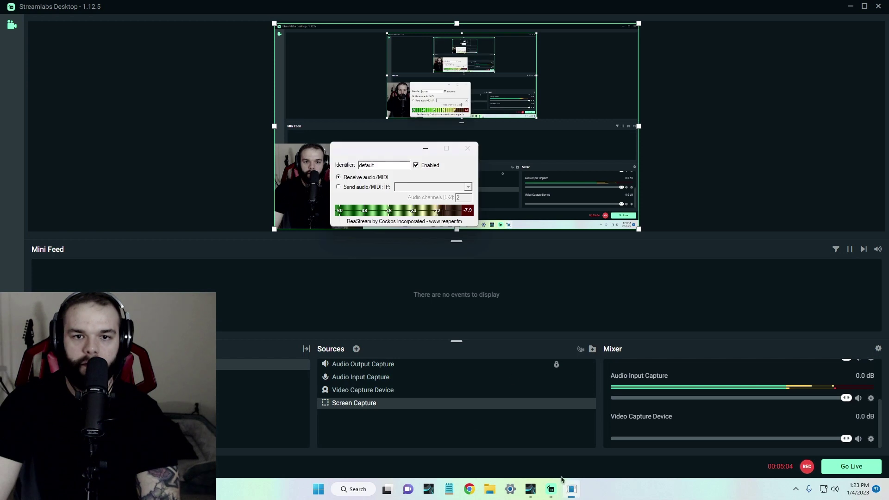
left_click_drag(389, 151, 439, 153)
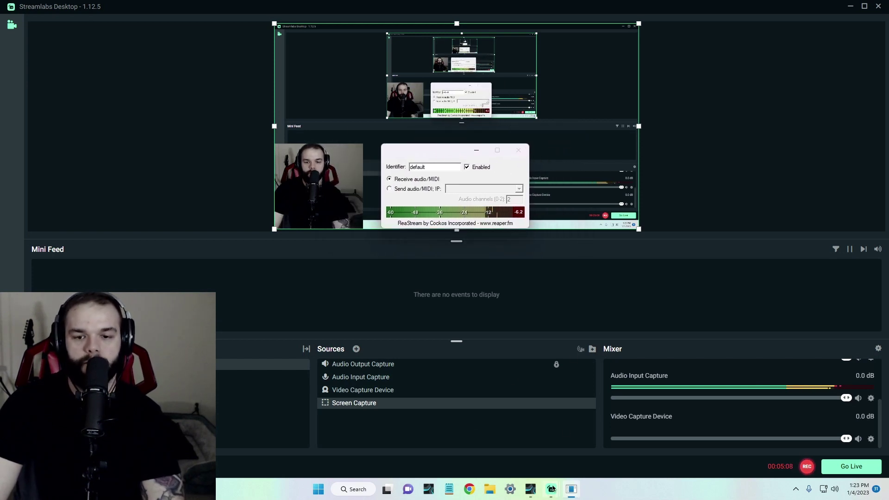
mouse_move(532, 491)
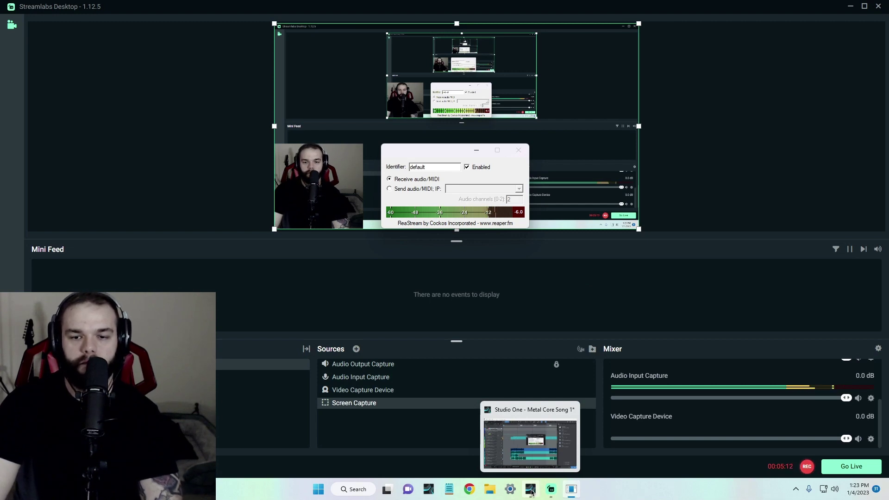
left_click(532, 491)
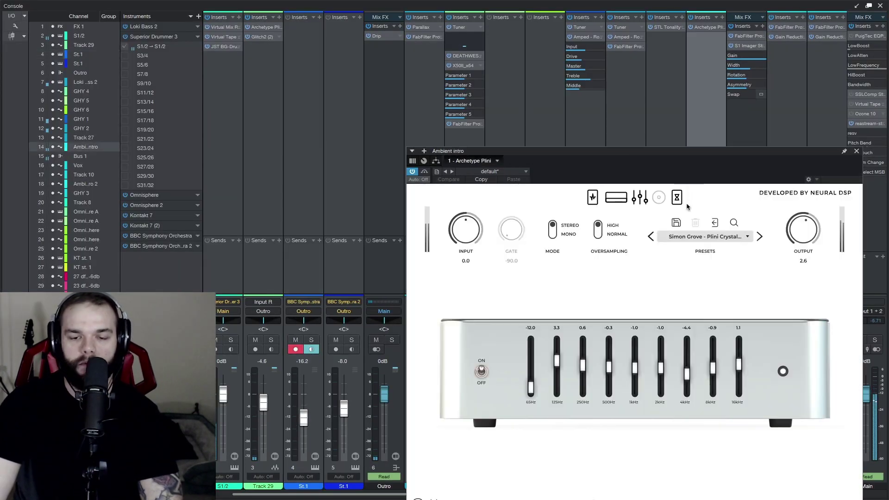
Move the Ambient intro channel's Archetype Plini window up-left and close it
left_click_drag(848, 159, 738, 110)
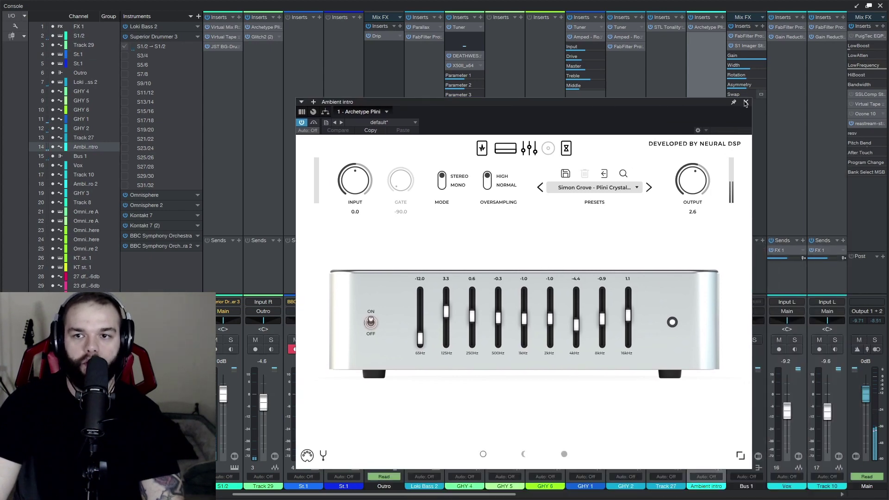
left_click(745, 103)
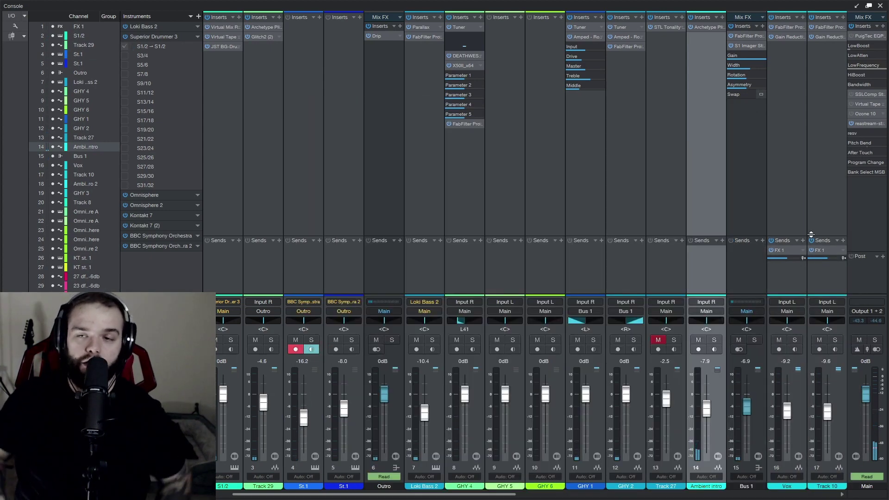